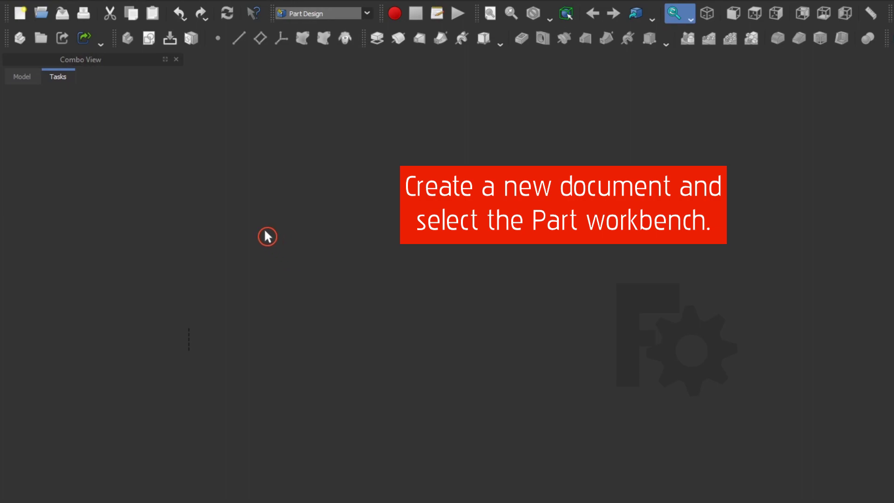
Step: Create a new empty document with the Part workbench active
click(20, 14)
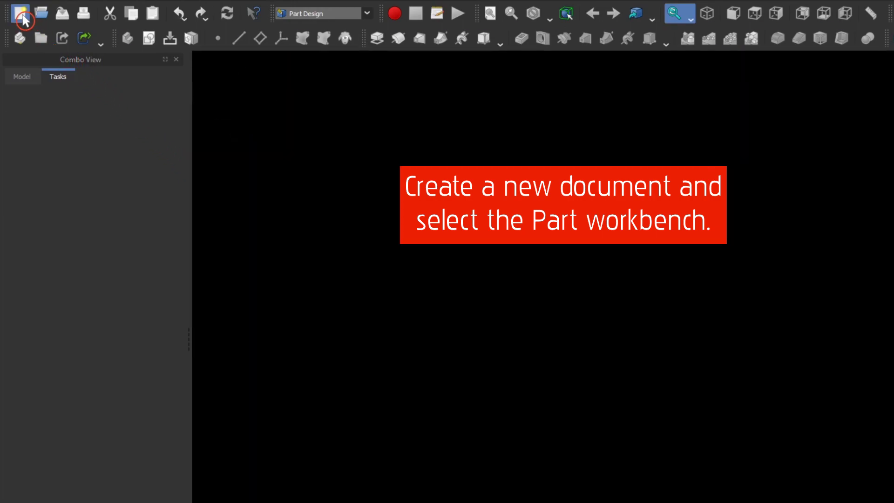
click(364, 17)
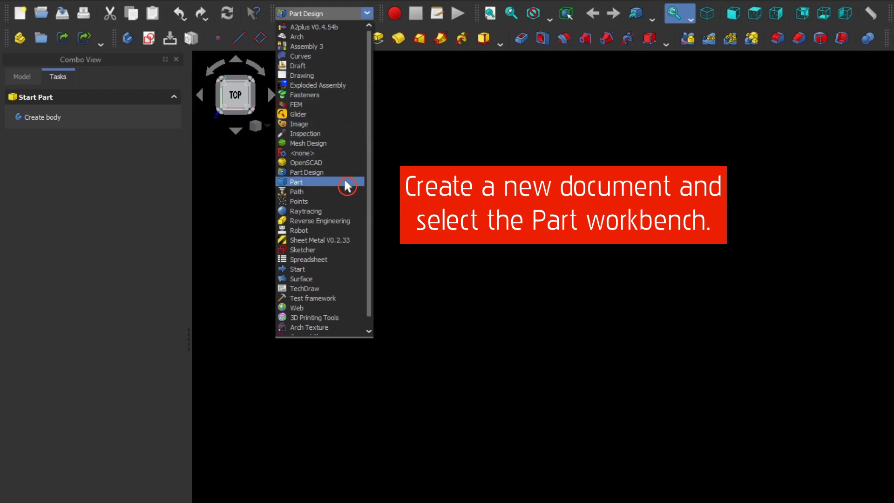
click(346, 186)
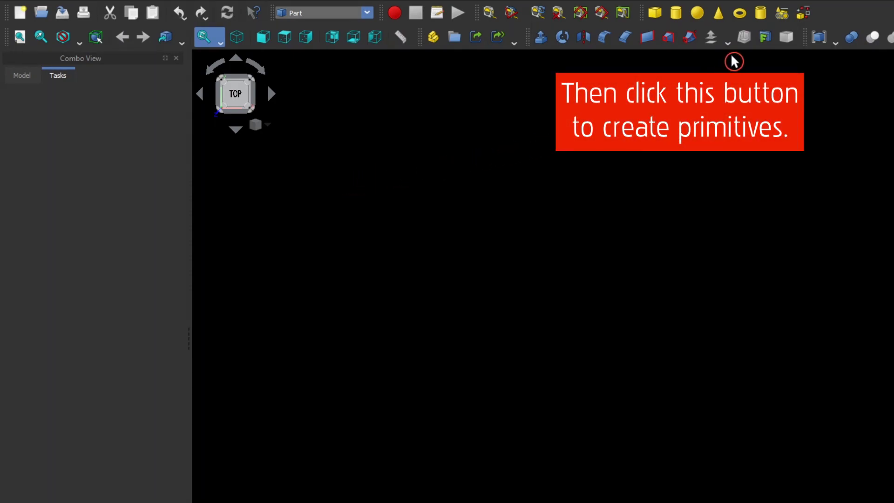
Step: Create a Helix primitive with pitch 8 mm, height 25 mm and radius 10 mm
click(778, 14)
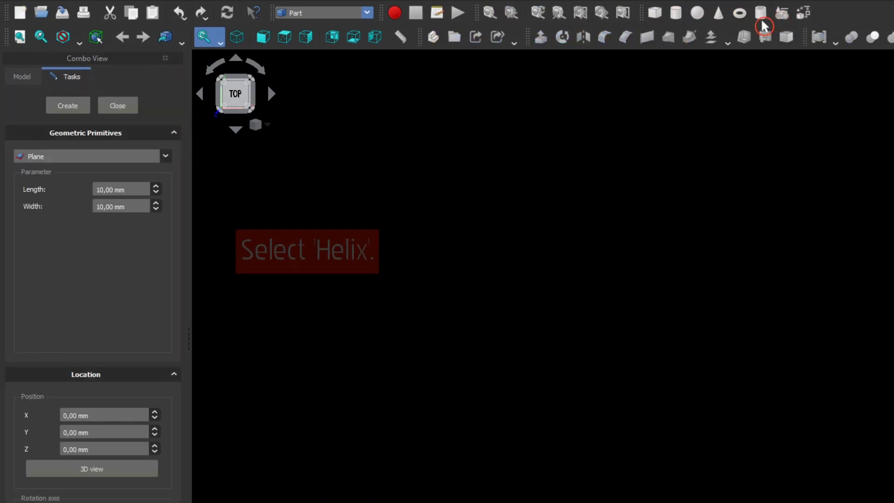
click(164, 160)
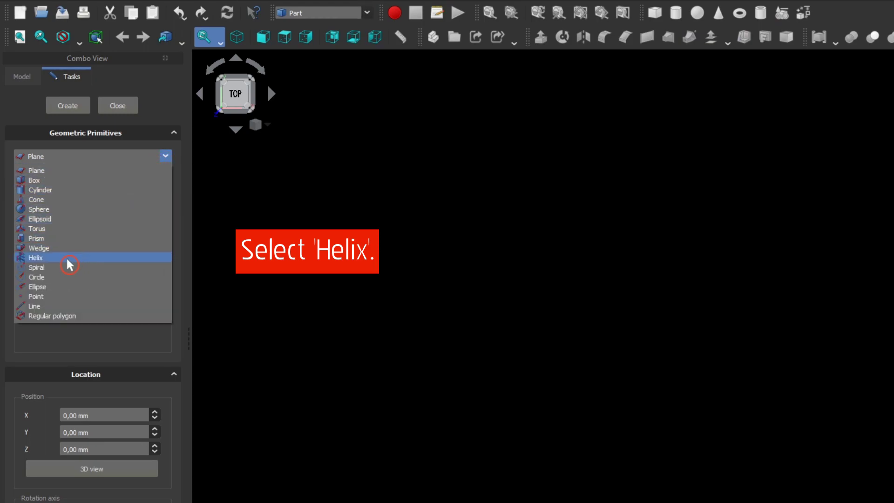
click(67, 260)
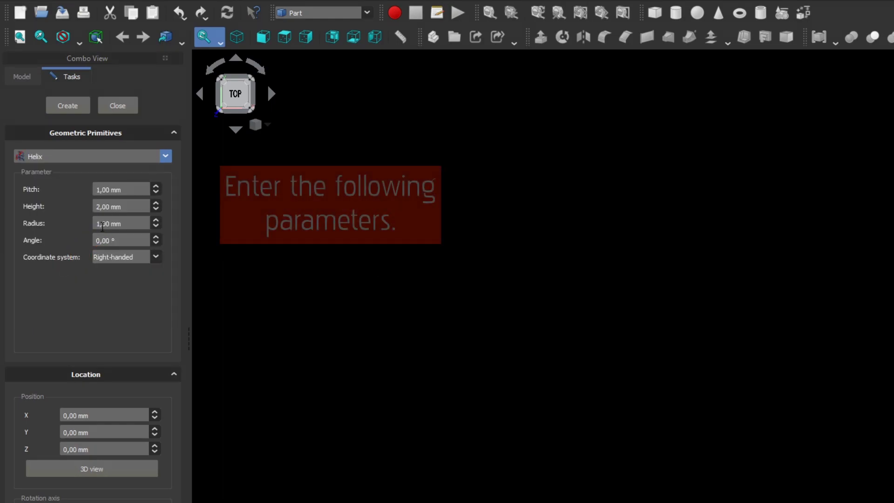
click(129, 190)
drag(128, 190, 84, 196)
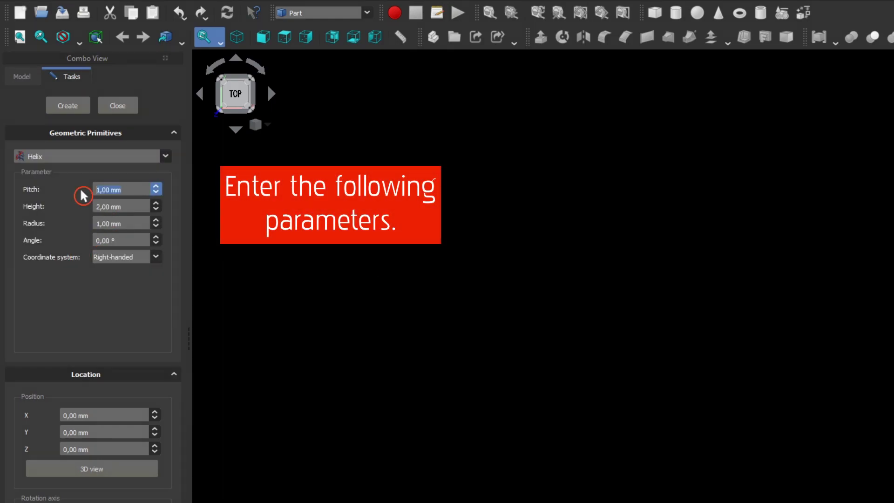
text(8)
drag(127, 209, 60, 211)
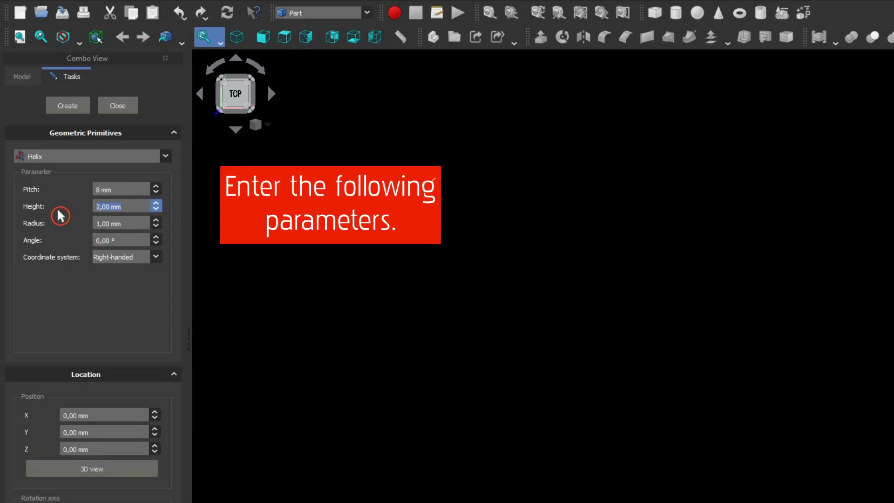
text(25)
drag(131, 224, 78, 226)
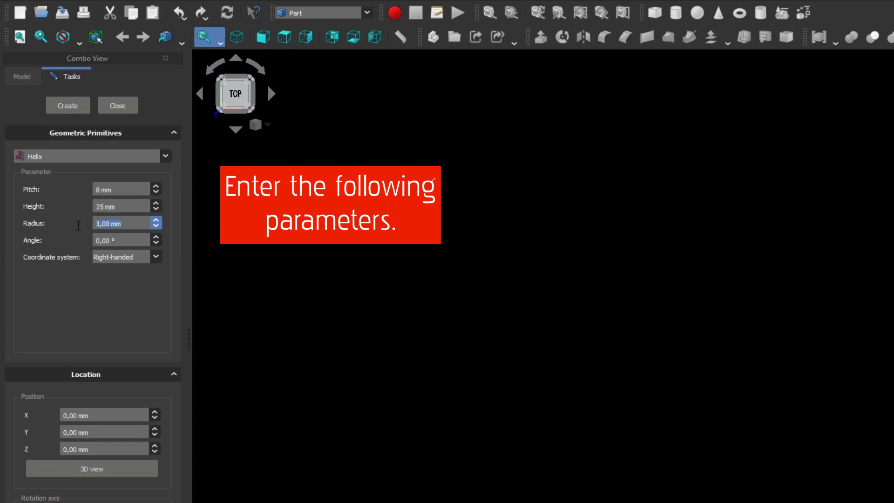
text(10)
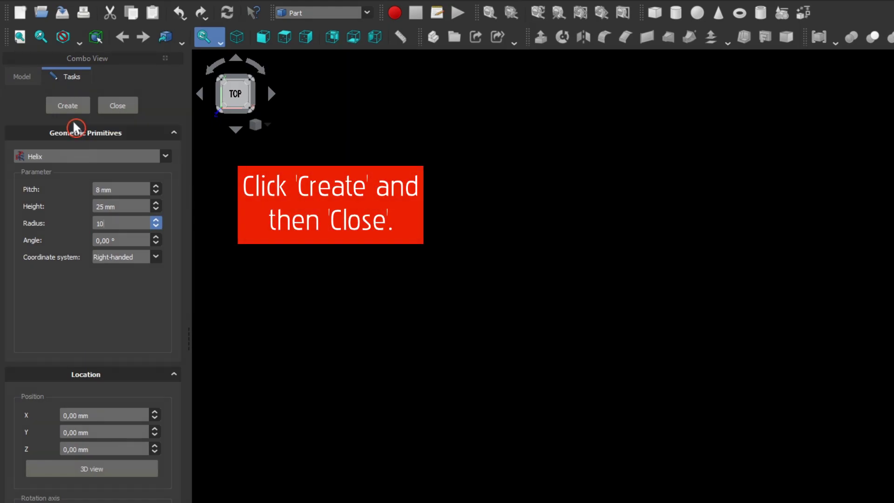
click(68, 108)
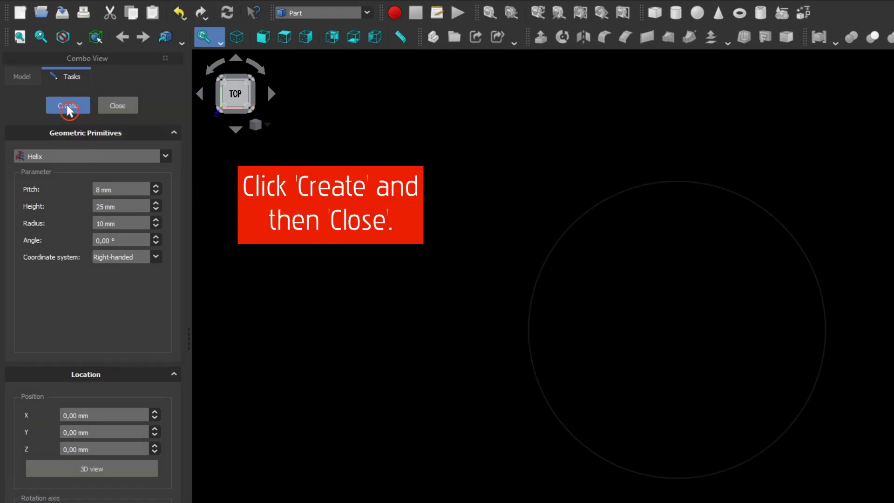
Step: Select the Helix in the model tree and orbit the view to show its coils
click(119, 109)
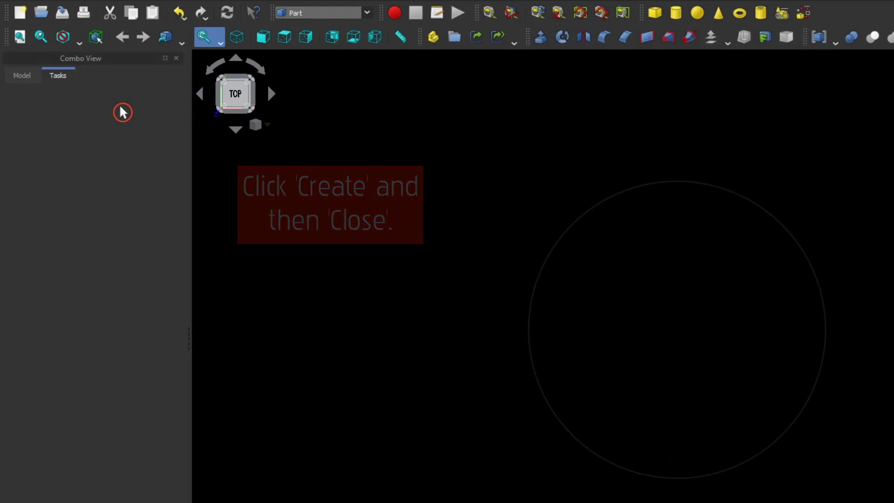
click(36, 83)
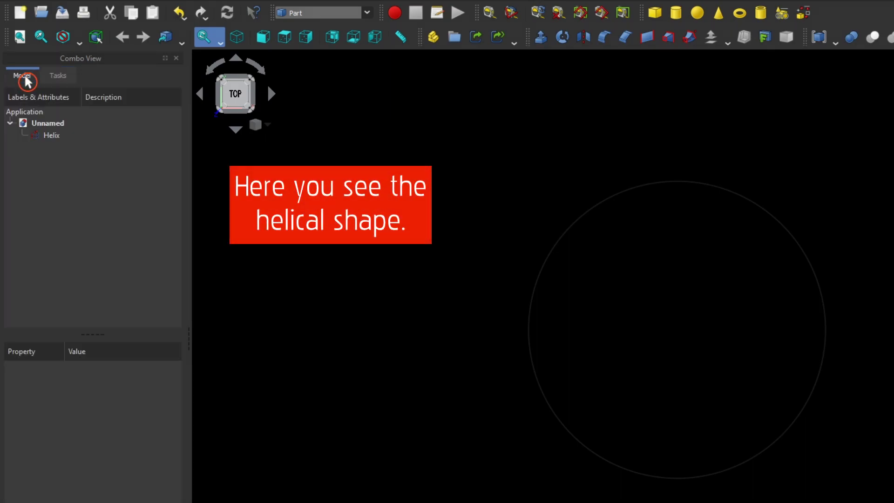
mouse_move(544, 365)
middle_down()
mouse_move(641, 282)
mouse_move(662, 222)
middle_up()
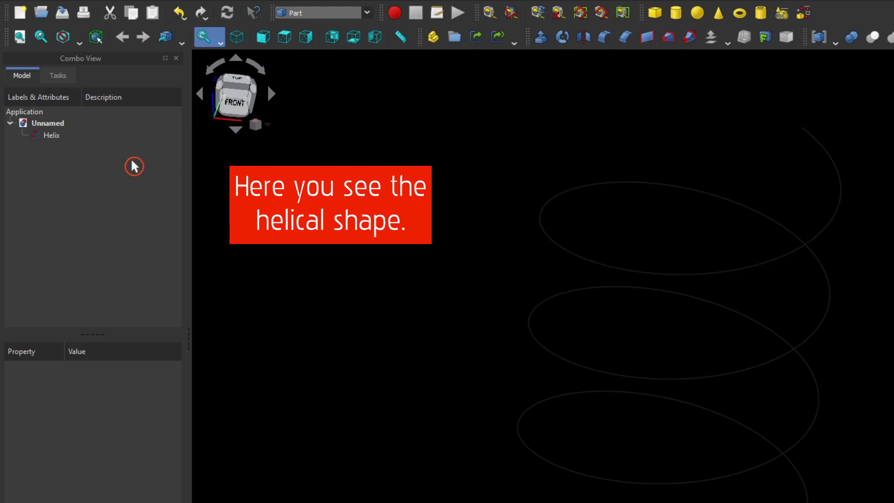
click(60, 142)
middle_drag(399, 309, 277, 296)
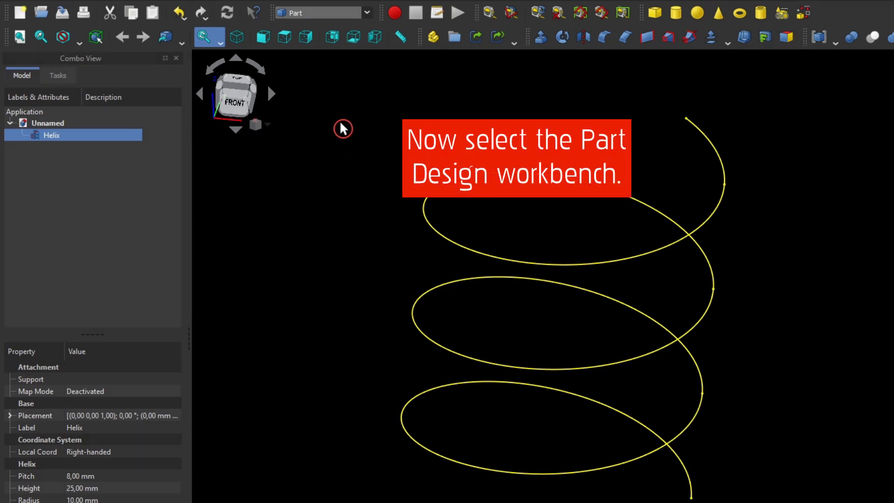
click(369, 15)
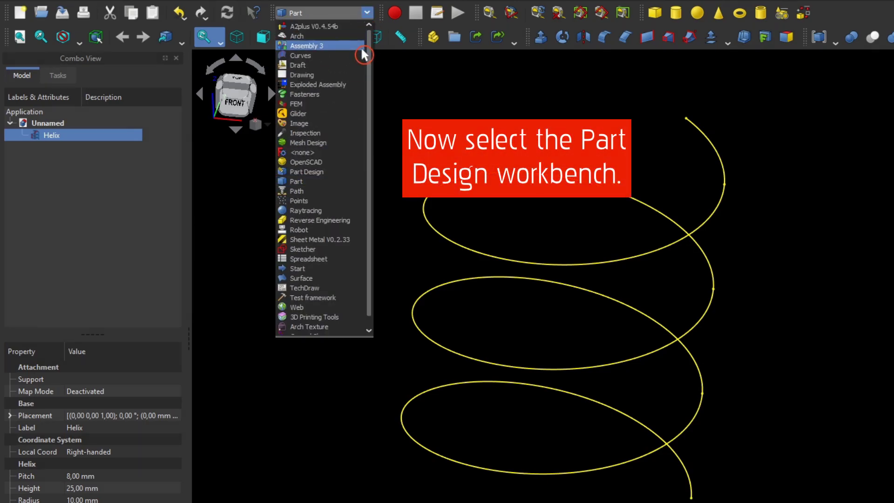
Step: In Part Design, begin a new sketch on XZ_Plane
click(336, 172)
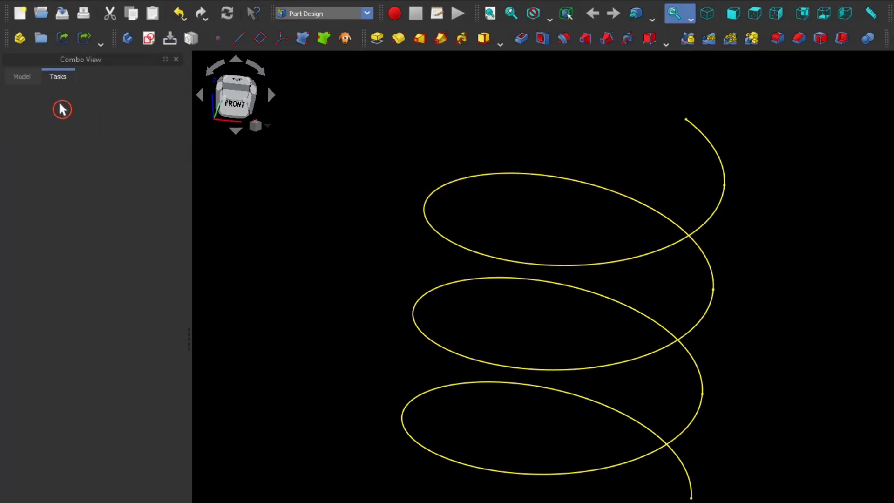
click(27, 81)
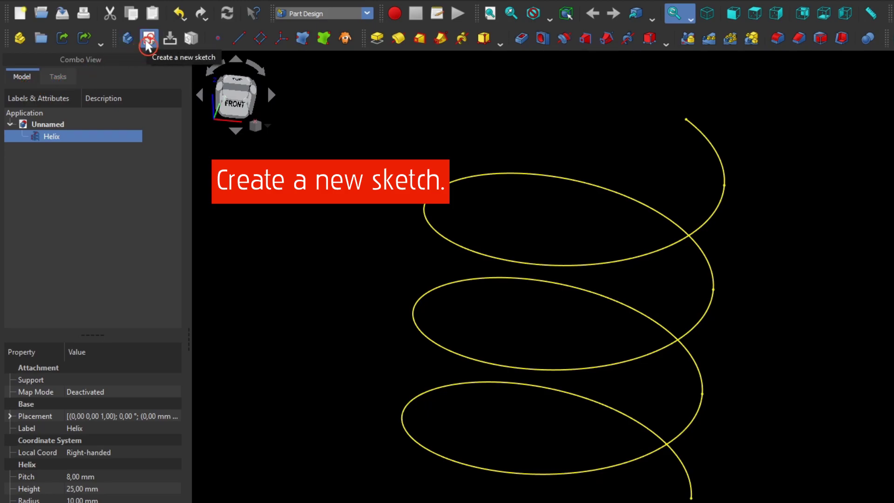
click(148, 45)
mouse_move(652, 302)
middle_down()
mouse_move(719, 359)
mouse_move(733, 421)
mouse_move(698, 434)
mouse_move(681, 491)
mouse_move(666, 482)
middle_up()
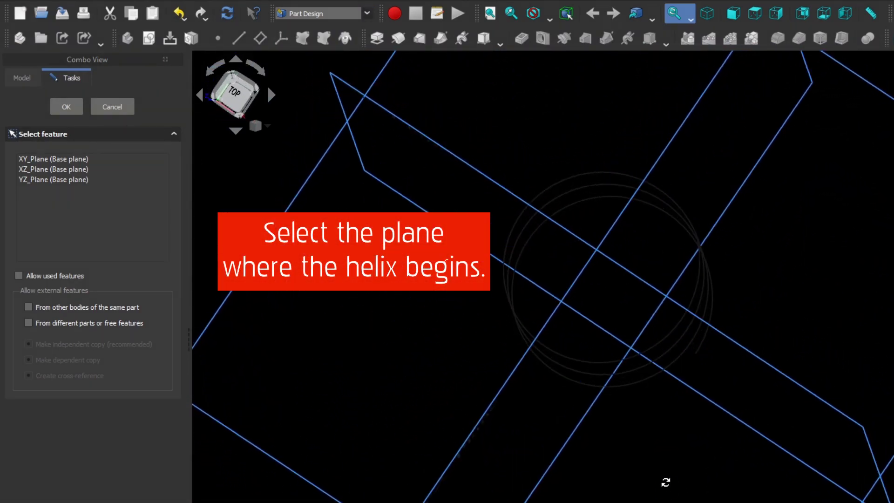
click(751, 362)
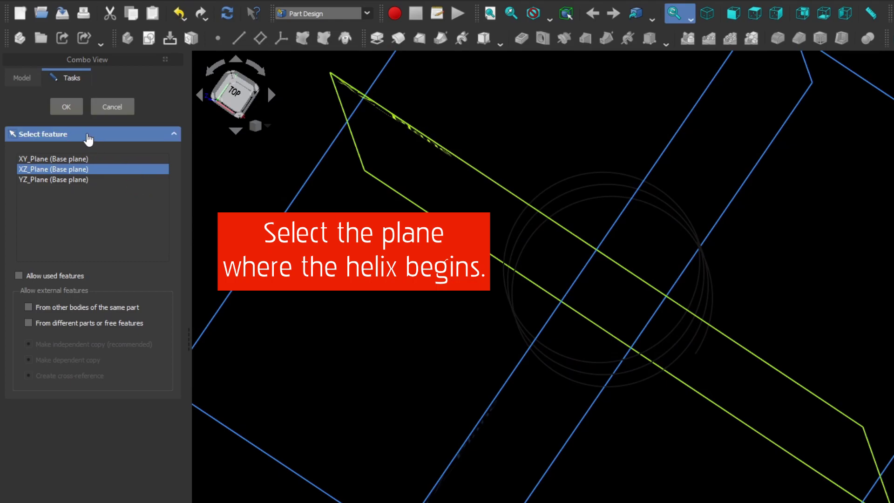
click(66, 107)
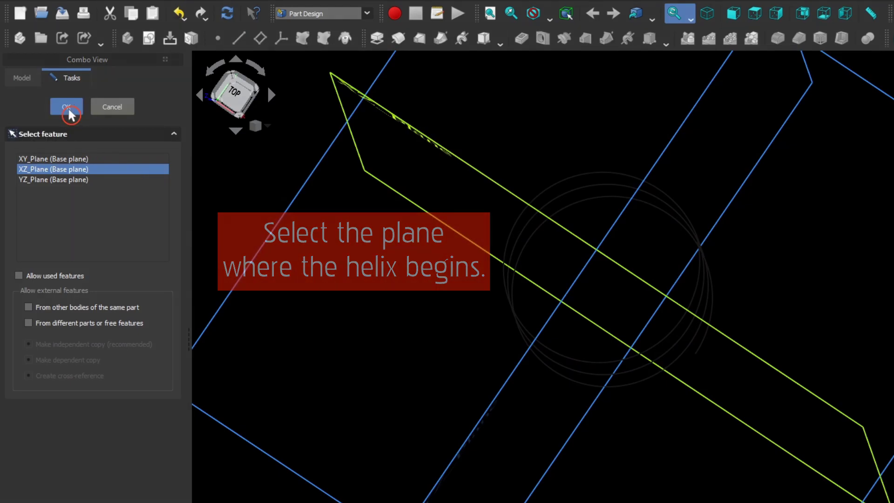
Step: Draw a small circle centred on the sketch's horizontal axis
scroll(654, 481, up, 5)
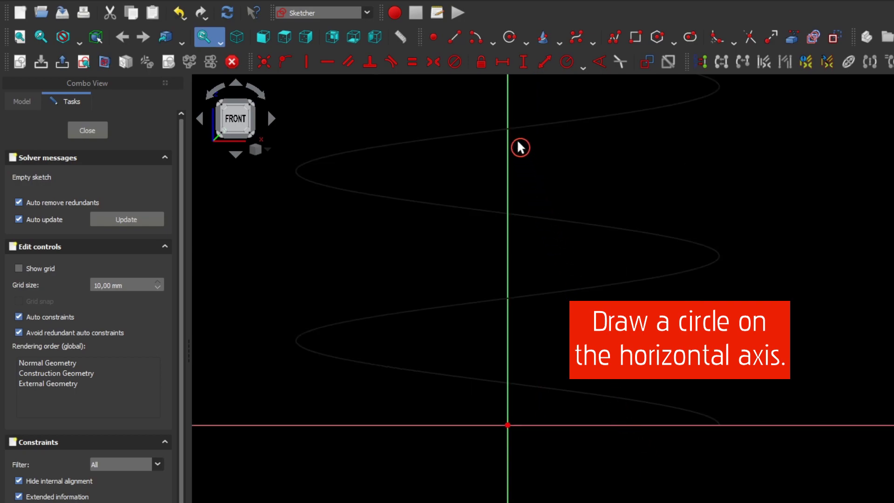
click(509, 41)
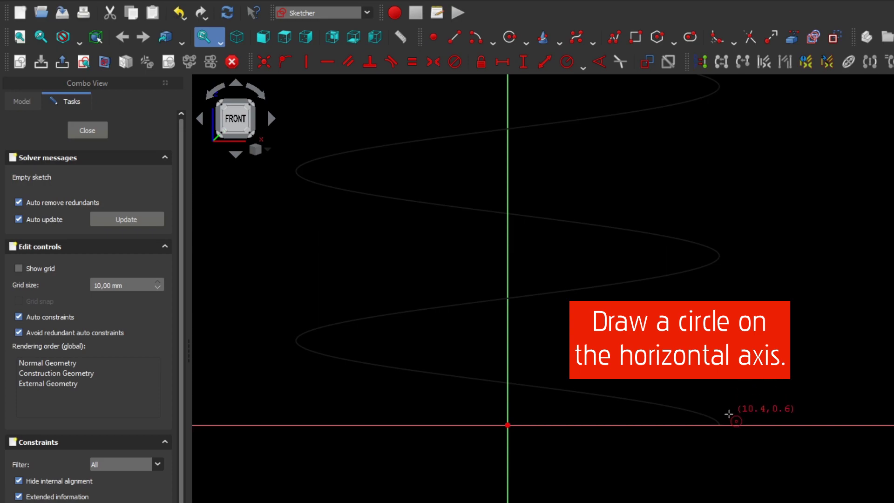
click(720, 424)
click(731, 399)
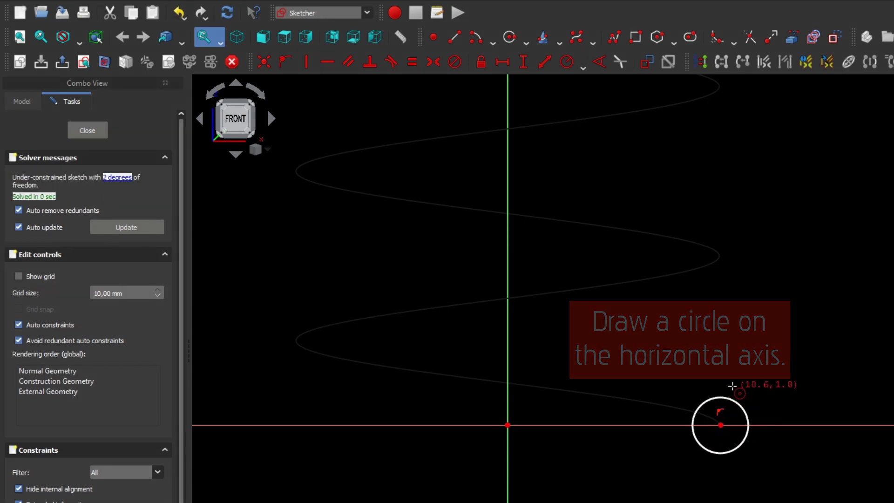
right_click(735, 390)
Step: Constrain the circle to 1 mm radius, centred 10 mm horizontally from the vertical axis
click(728, 399)
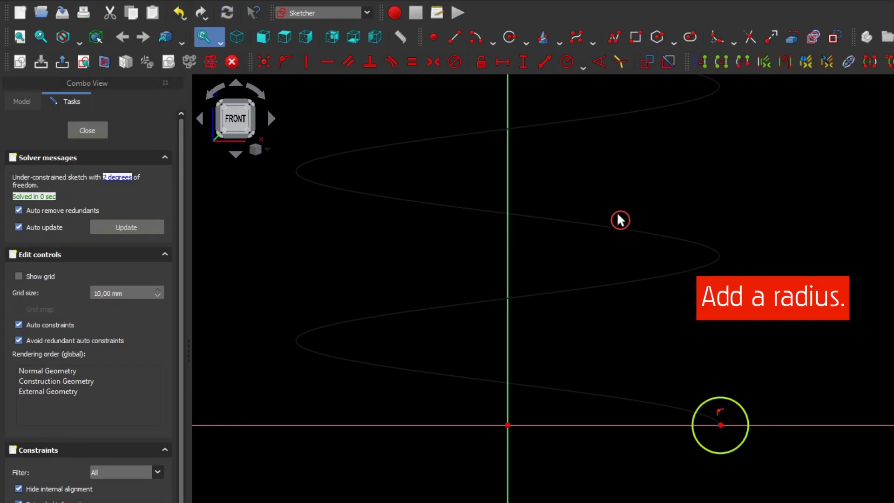
click(567, 67)
text(1)
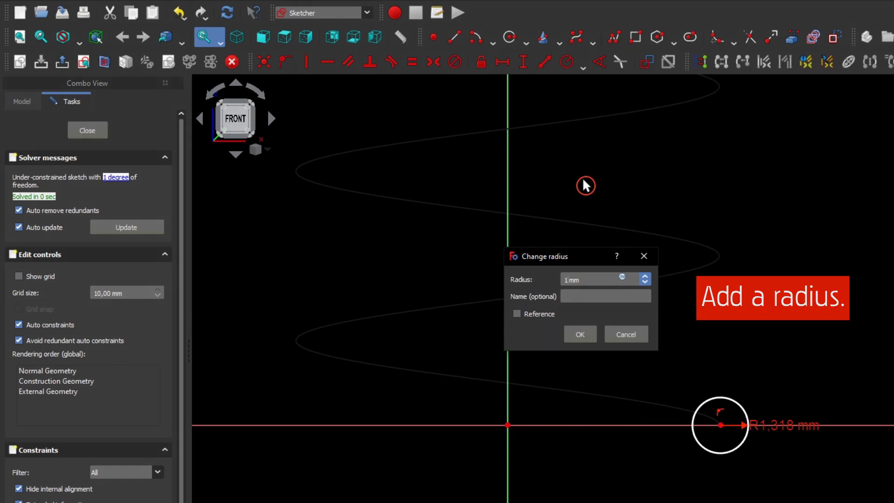
key(Return)
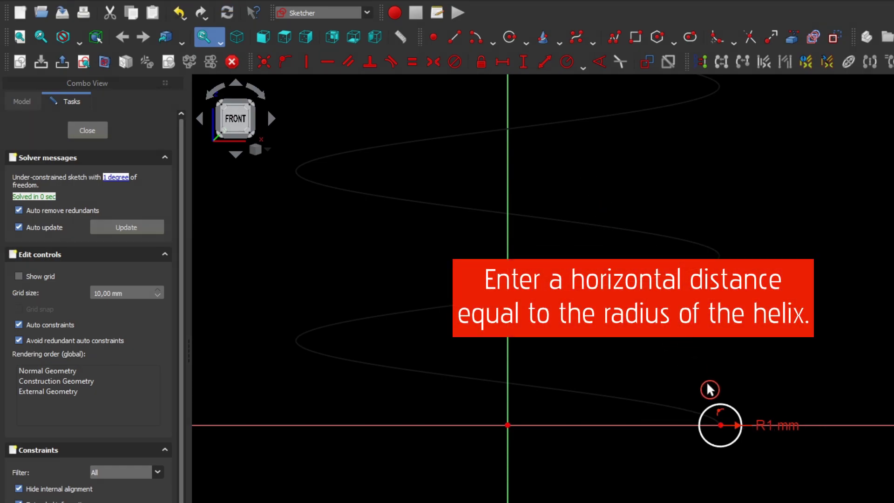
click(720, 424)
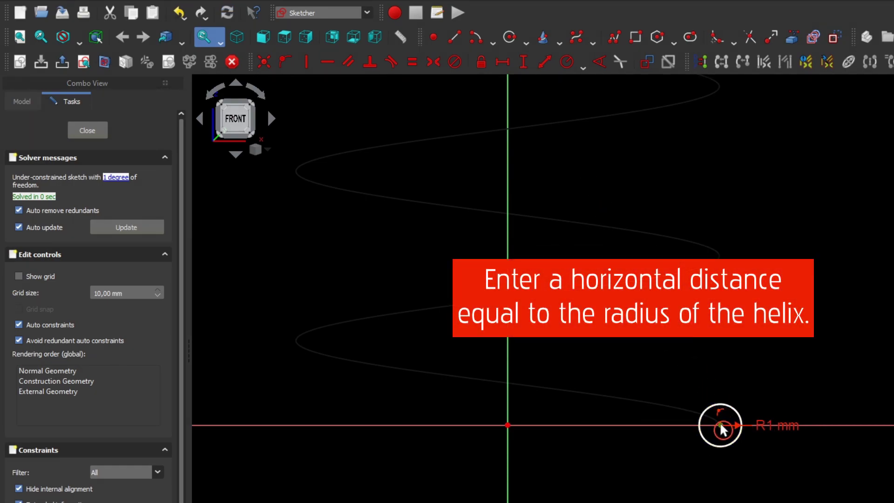
click(509, 372)
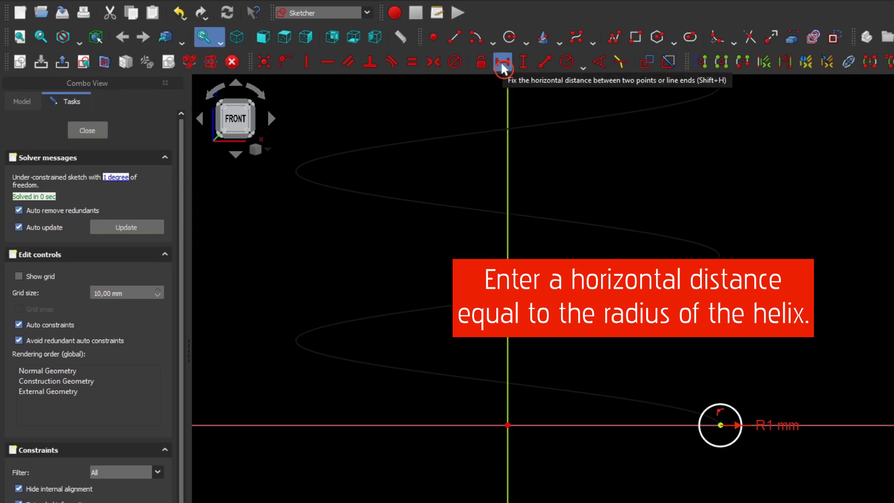
click(502, 65)
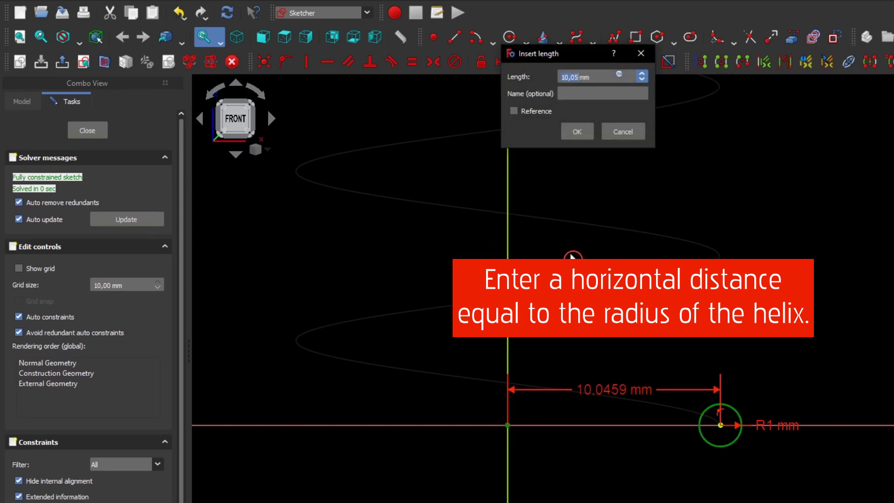
key(Return)
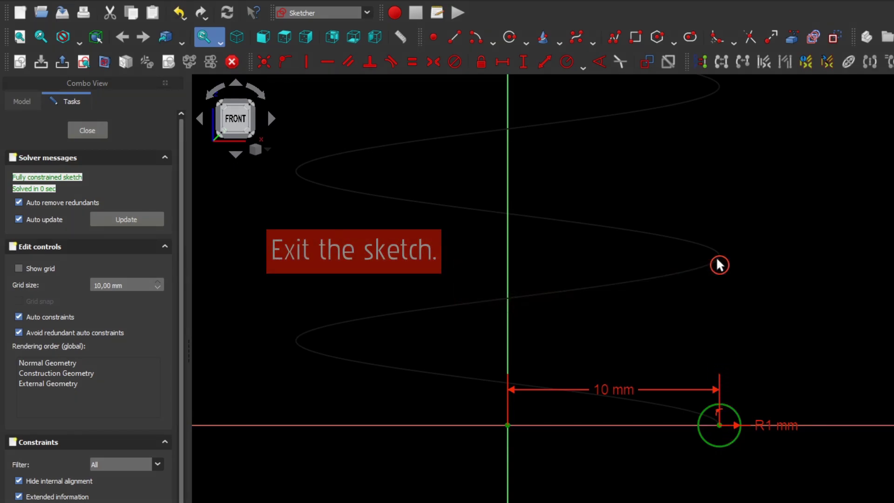
Step: Close the circle sketch and view the helix and profile in isometric
click(89, 134)
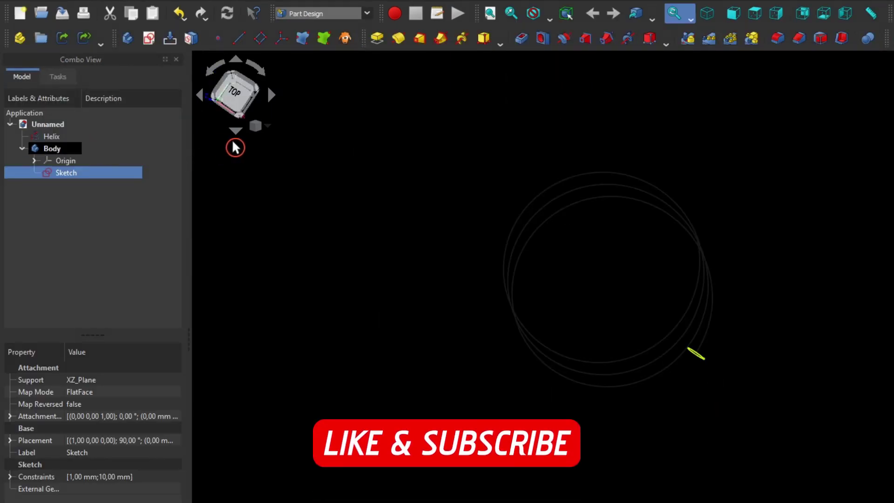
click(256, 130)
click(286, 159)
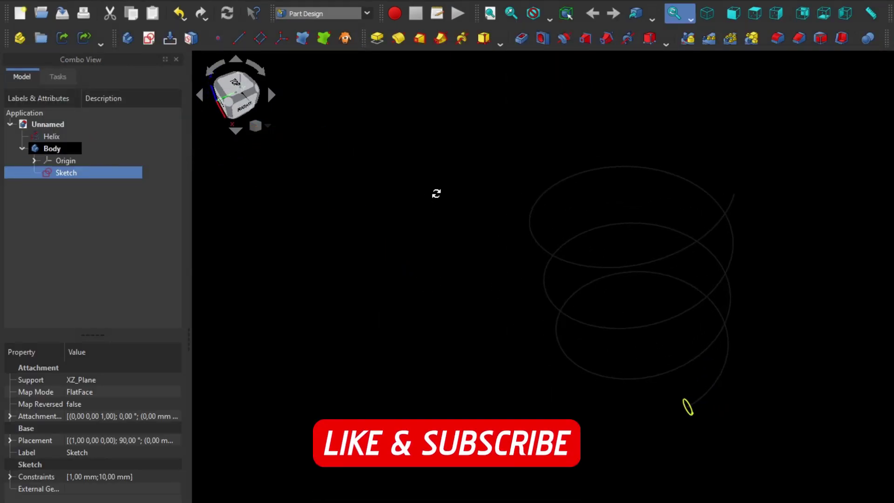
mouse_move(870, 417)
middle_down()
mouse_move(678, 354)
mouse_move(610, 371)
mouse_move(712, 443)
mouse_move(782, 434)
mouse_move(702, 391)
middle_up()
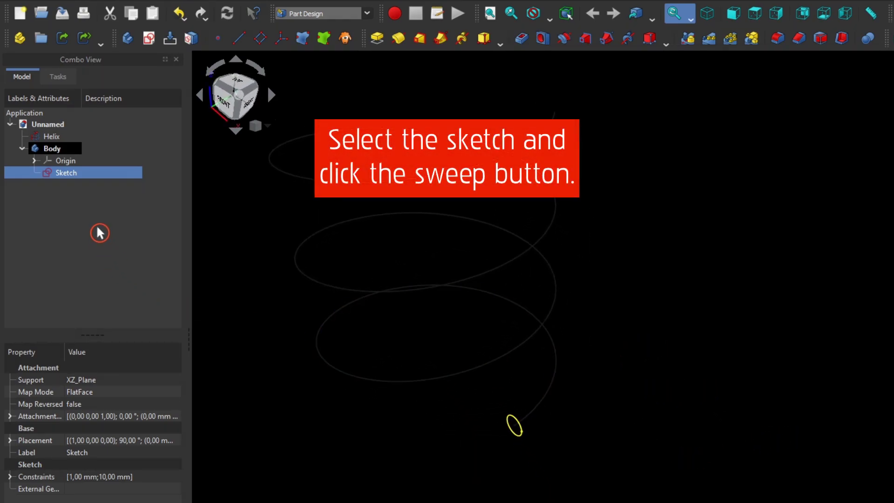
Step: Start an Additive Pipe using the circle sketch as its profile
click(100, 233)
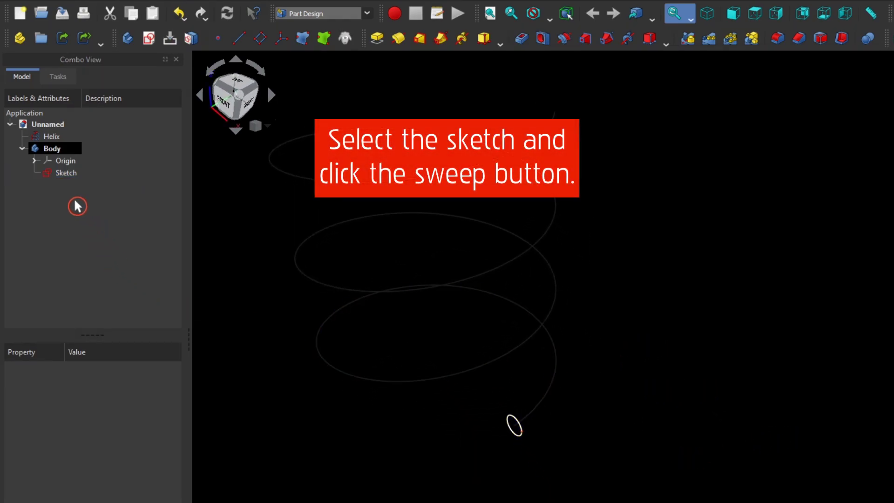
click(67, 174)
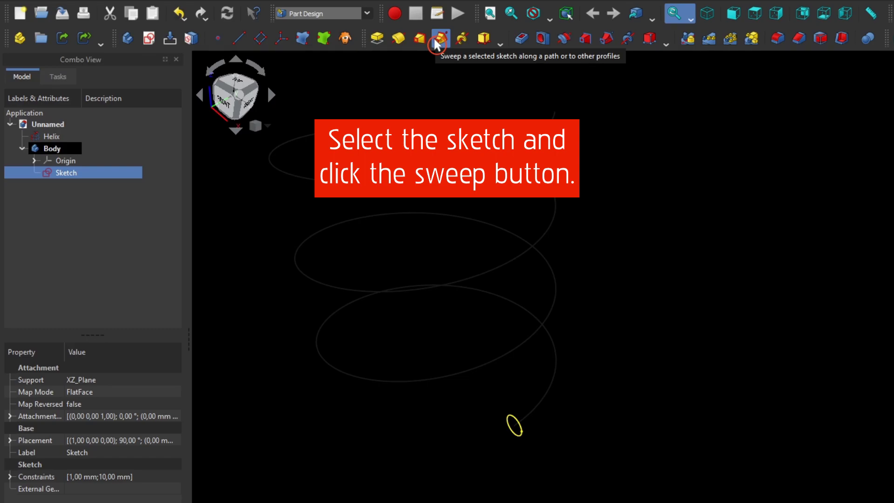
click(436, 44)
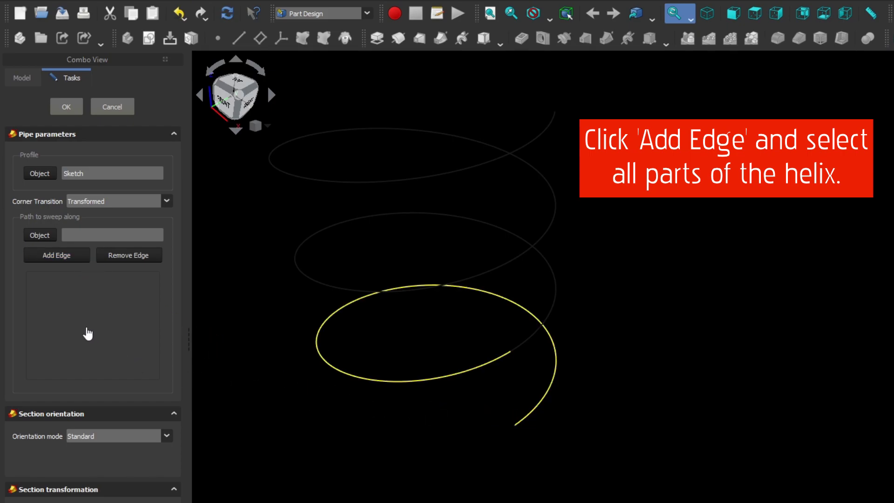
Step: Add helix edges Edge1 through Edge4 to the sweep path
click(78, 302)
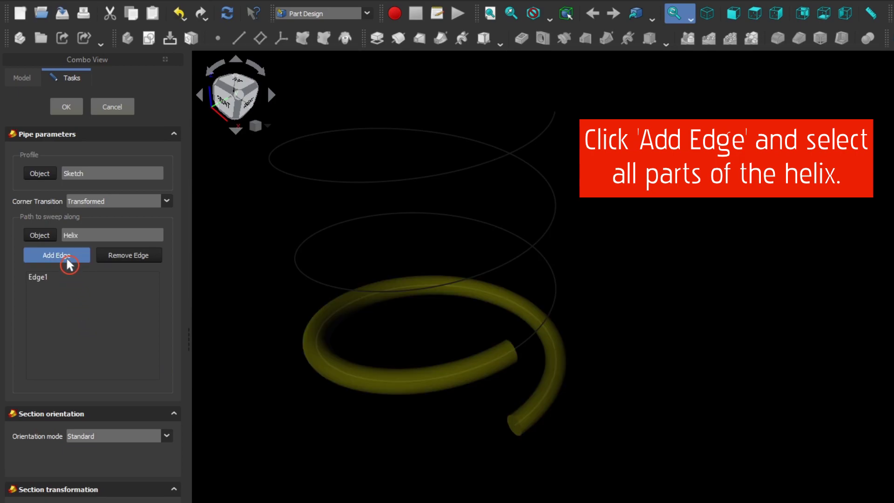
click(69, 261)
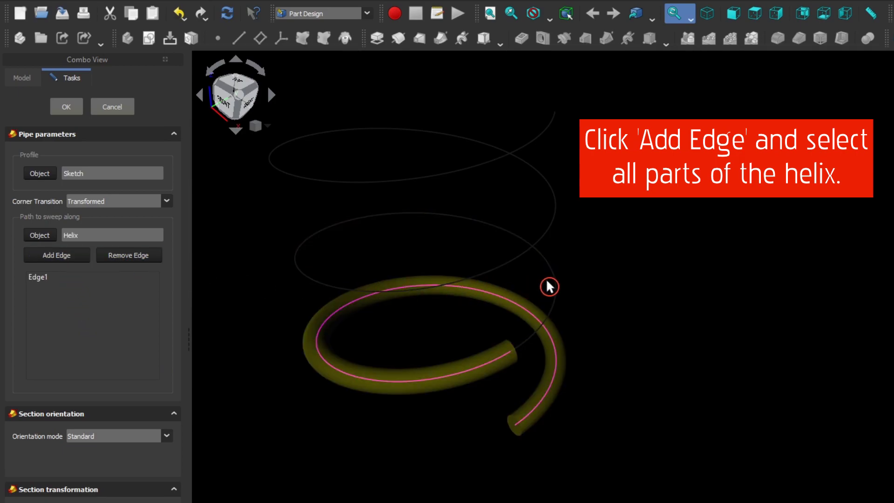
click(530, 276)
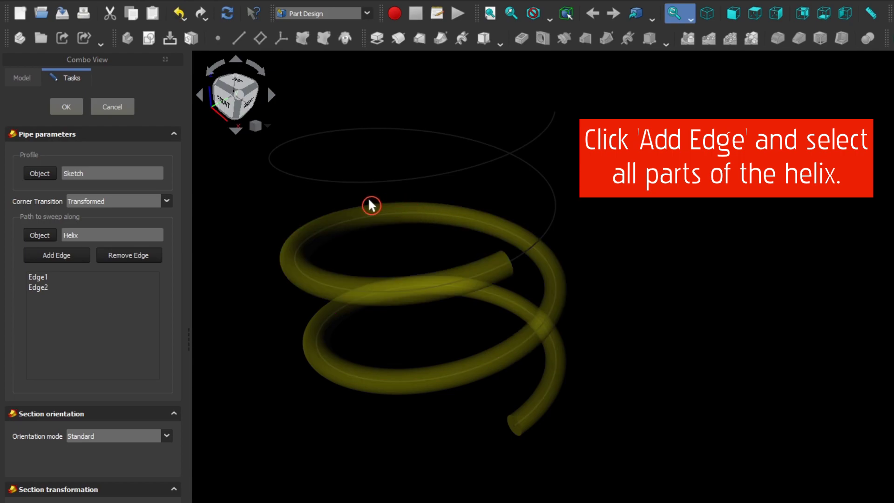
click(61, 256)
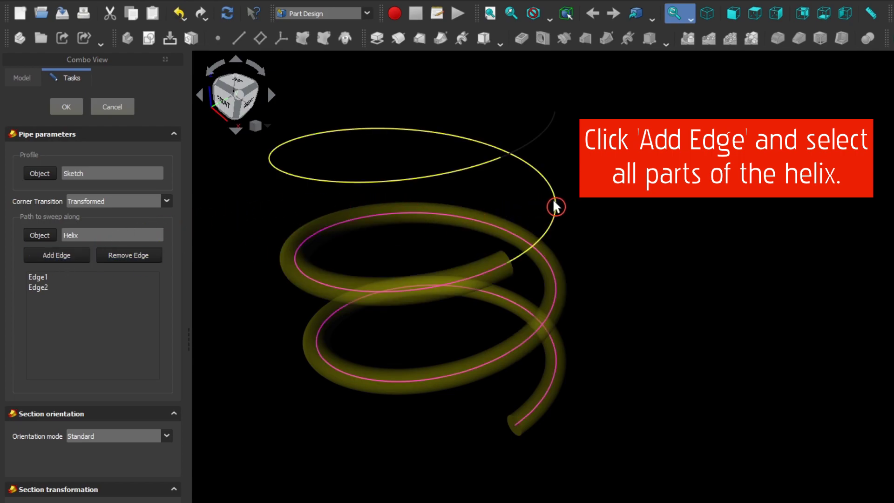
click(493, 215)
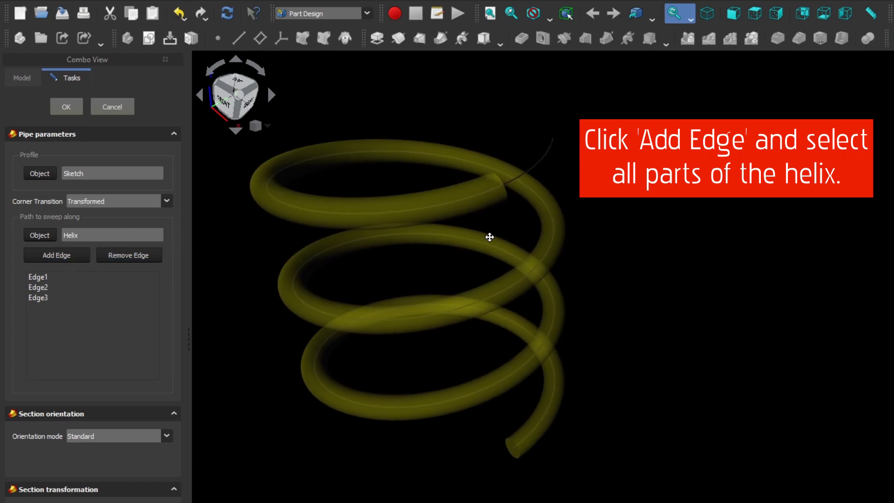
click(86, 259)
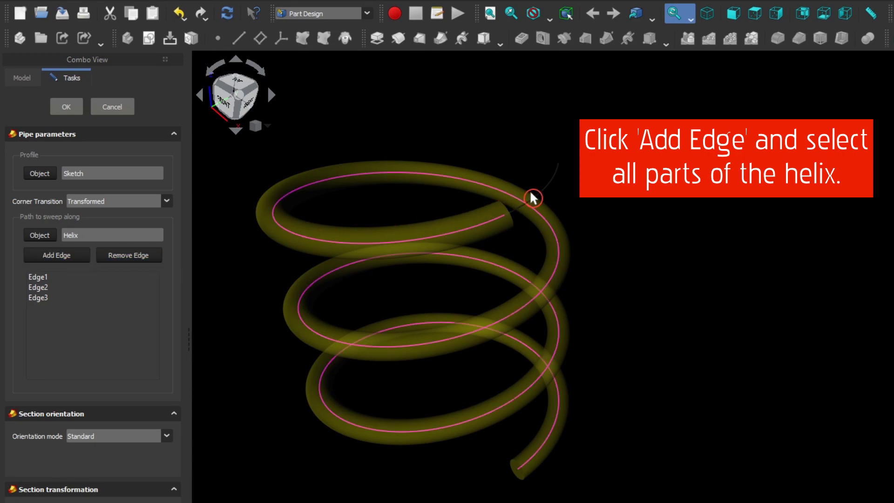
click(551, 195)
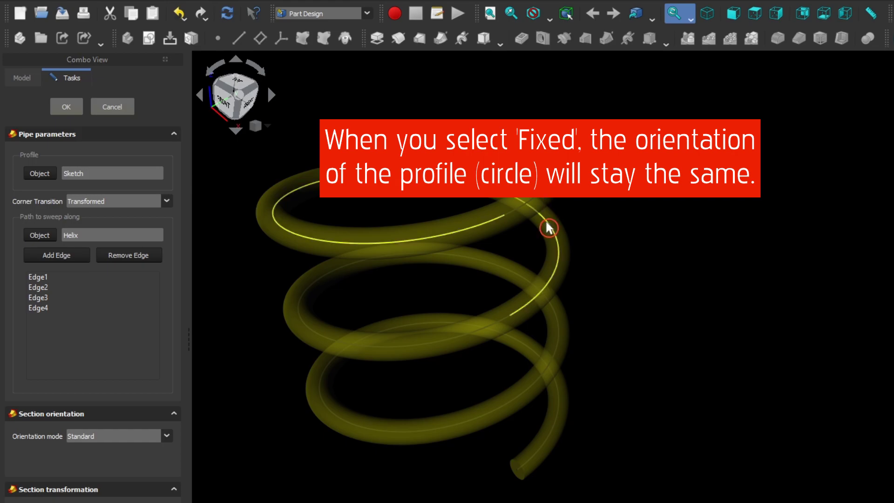
mouse_move(520, 441)
middle_down()
mouse_move(438, 441)
mouse_move(387, 409)
mouse_move(365, 445)
mouse_move(451, 361)
mouse_move(659, 404)
mouse_move(630, 391)
mouse_move(604, 325)
mouse_move(506, 347)
middle_up()
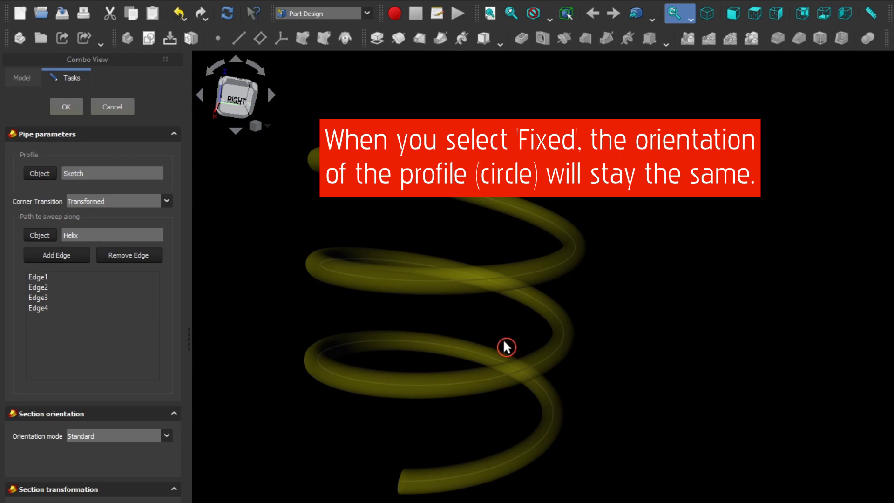
Step: Set the pipe's section orientation mode to Fixed and inspect the flattened coil
click(168, 437)
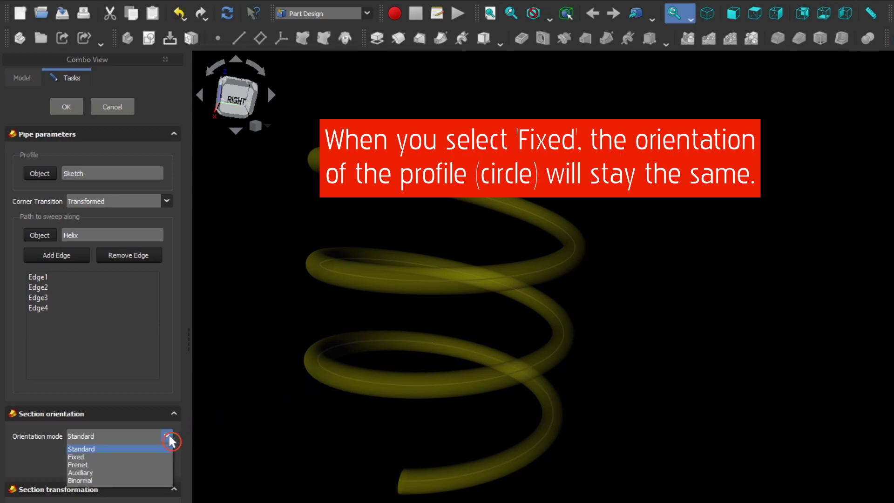
click(133, 460)
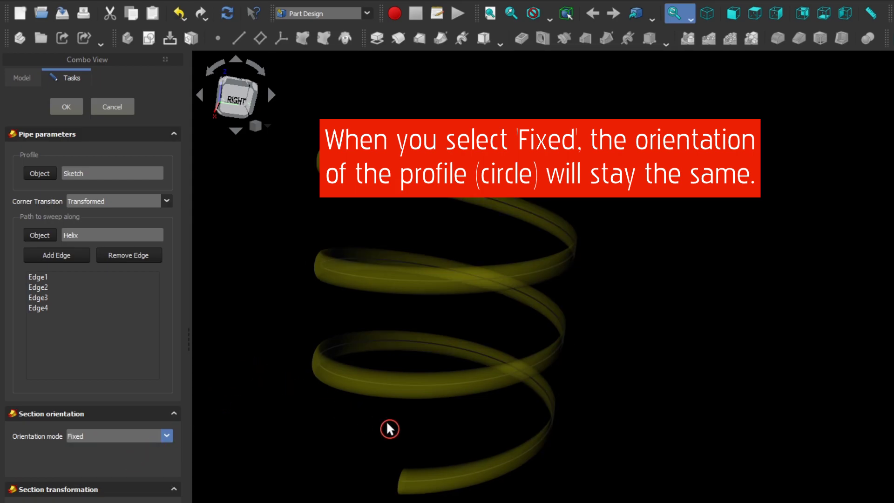
mouse_move(386, 427)
middle_down()
mouse_move(505, 425)
mouse_move(609, 303)
mouse_move(694, 321)
mouse_move(736, 317)
mouse_move(734, 333)
mouse_move(543, 456)
middle_up()
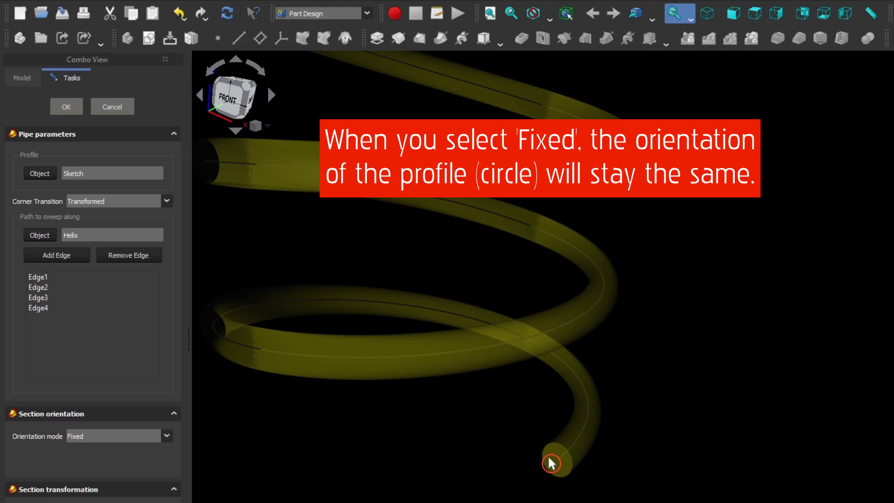
mouse_move(646, 414)
middle_down()
mouse_move(457, 474)
mouse_move(411, 467)
mouse_move(559, 385)
mouse_move(579, 423)
mouse_move(606, 429)
mouse_move(590, 441)
mouse_move(608, 422)
middle_up()
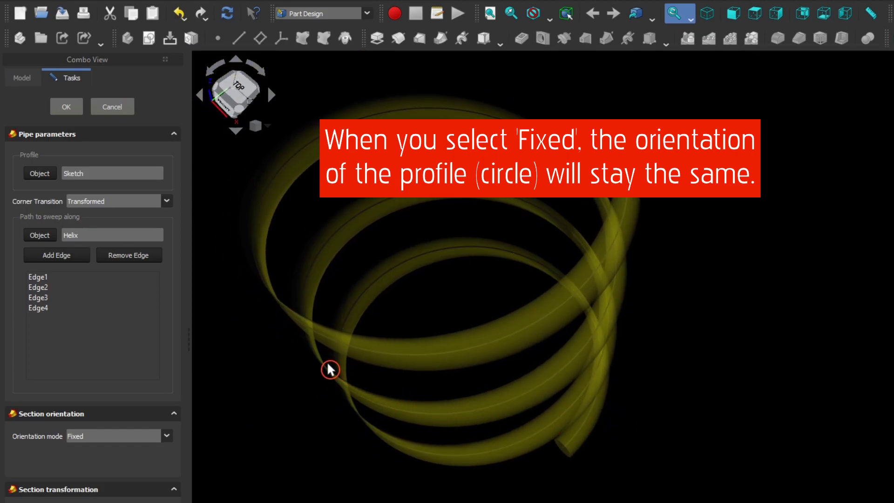
Step: Change the orientation mode to Frenet and view the round tube from the side
click(167, 438)
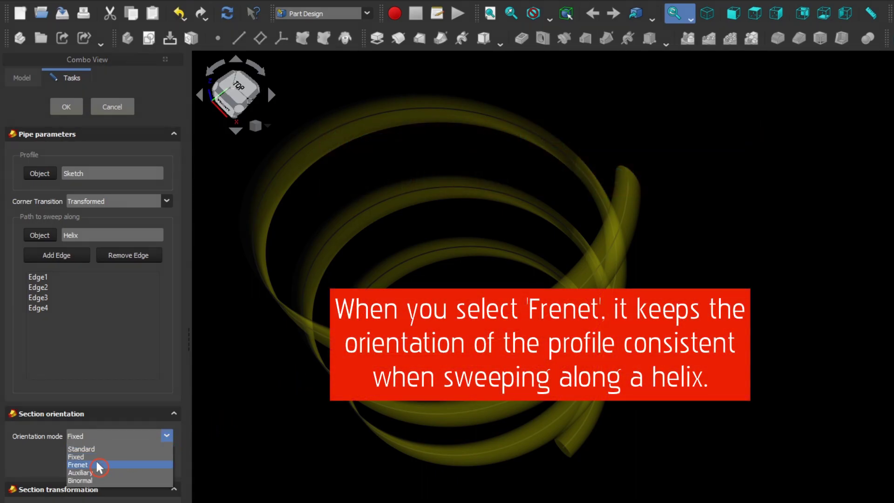
click(93, 463)
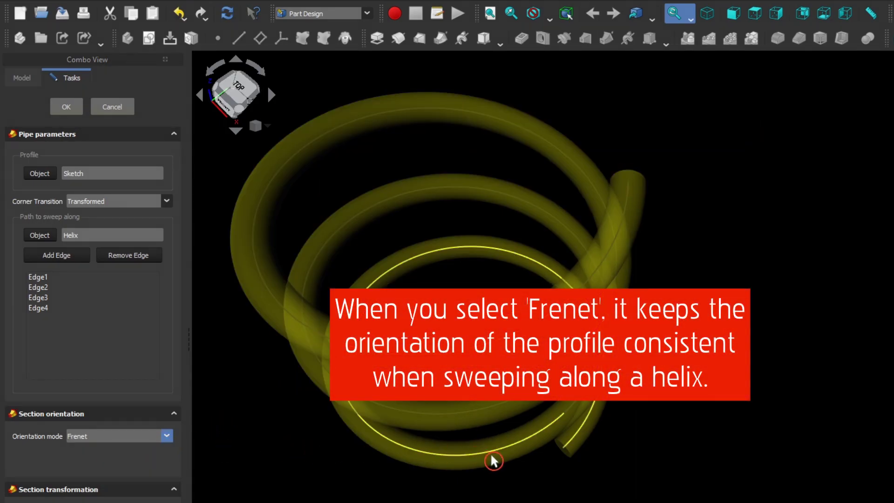
mouse_move(485, 447)
middle_down()
mouse_move(465, 438)
mouse_move(624, 171)
mouse_move(660, 135)
middle_up()
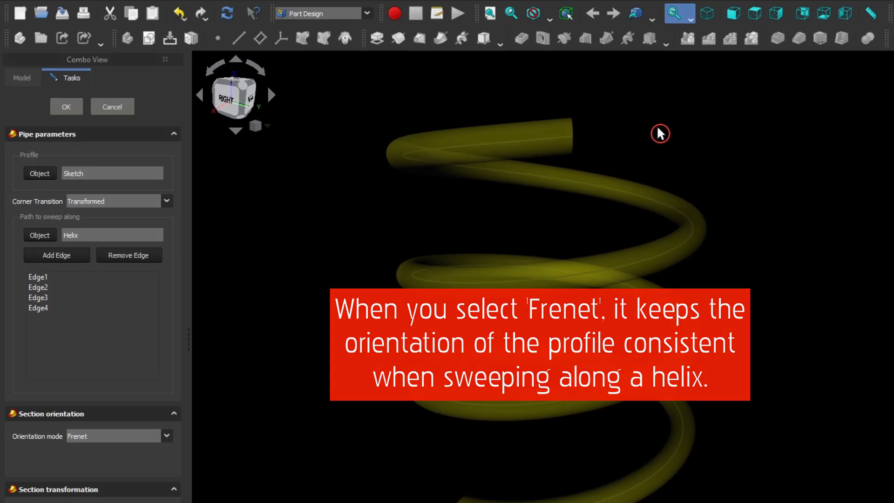
click(167, 437)
key(Escape)
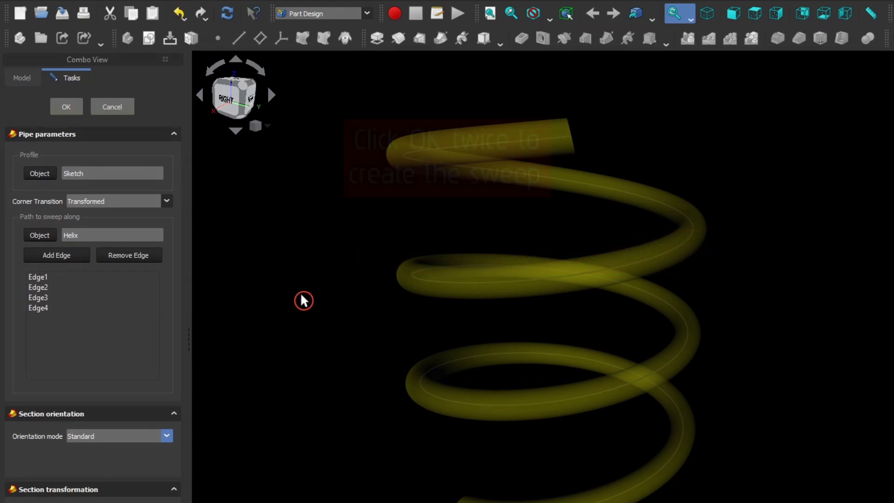
click(167, 435)
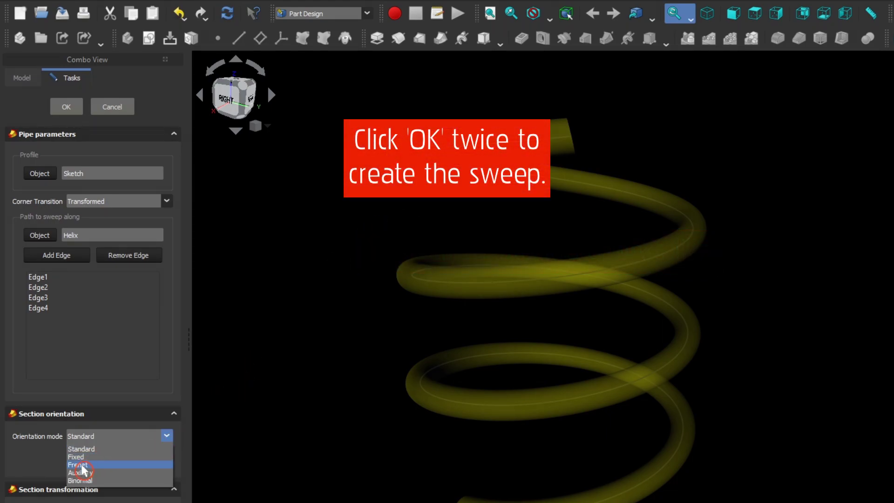
click(82, 436)
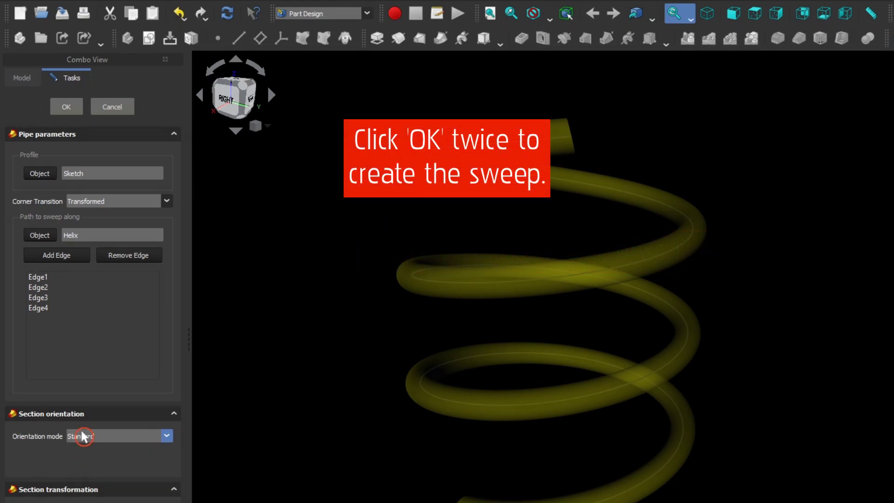
Step: Confirm the Frenet pipe sweep, keeping the helix as an independent copy, and view the finished spring
click(66, 107)
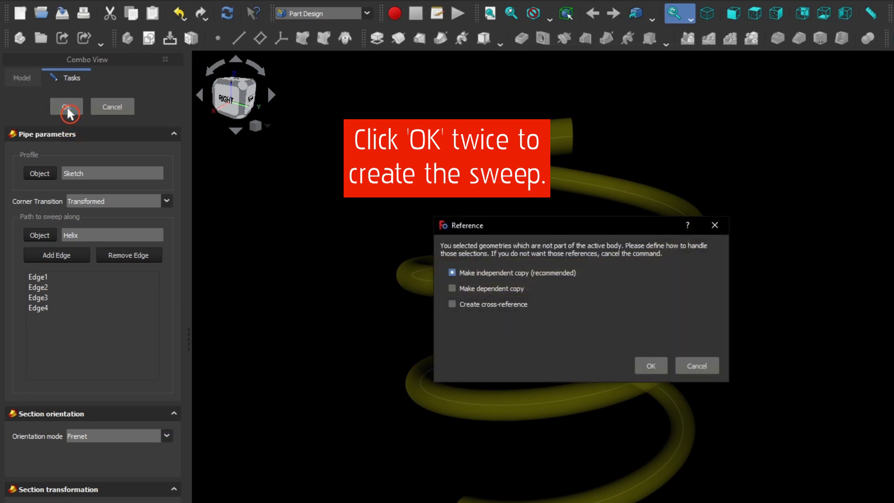
click(651, 368)
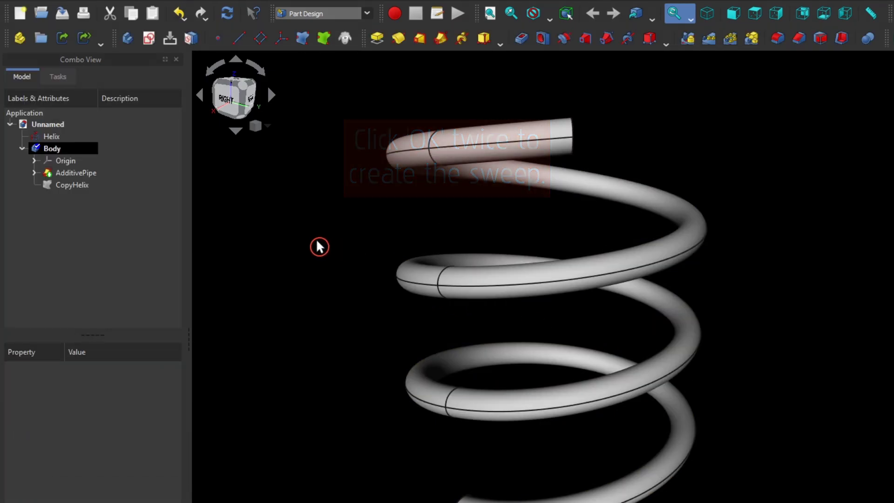
mouse_move(375, 259)
middle_down()
mouse_move(478, 299)
mouse_move(609, 427)
middle_up()
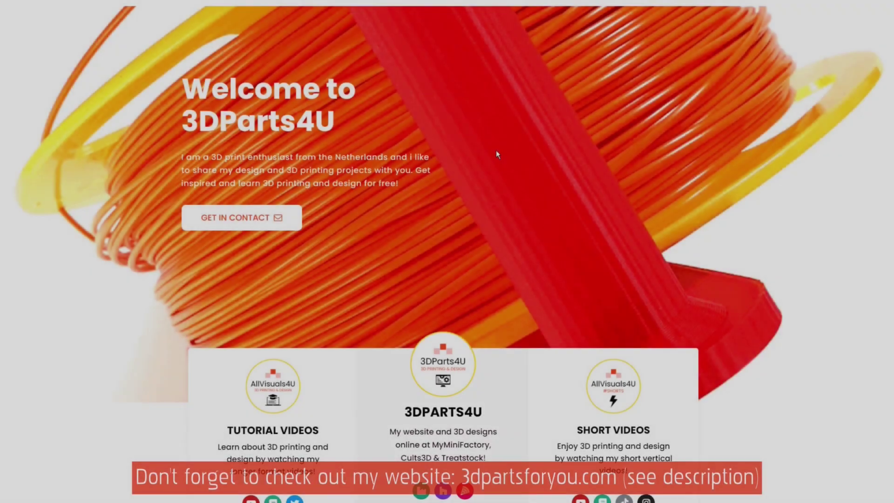
Step: Scroll the 3DParts4U home page past the video channels to Discover Latest Posts
scroll(495, 155, down, 1)
scroll(498, 155, down, 1)
scroll(512, 195, down, 2)
scroll(518, 207, down, 2)
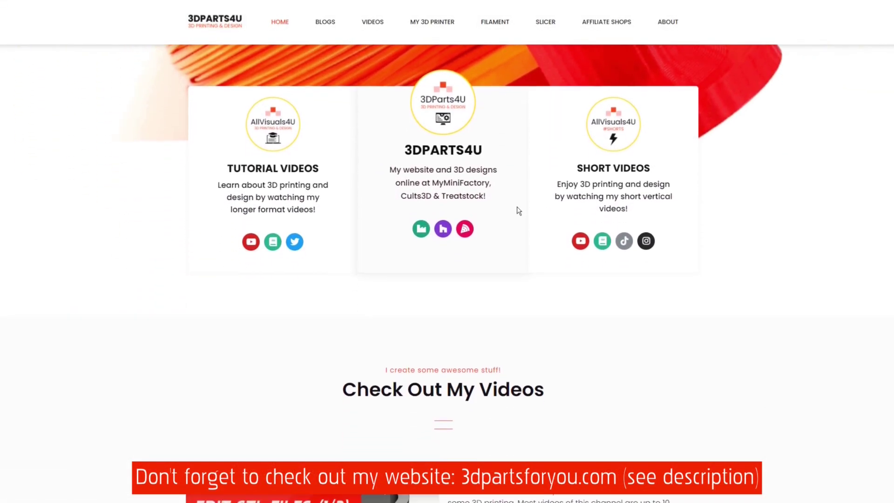
scroll(518, 211, down, 2)
scroll(536, 242, down, 3)
scroll(553, 276, down, 1)
scroll(553, 276, down, 3)
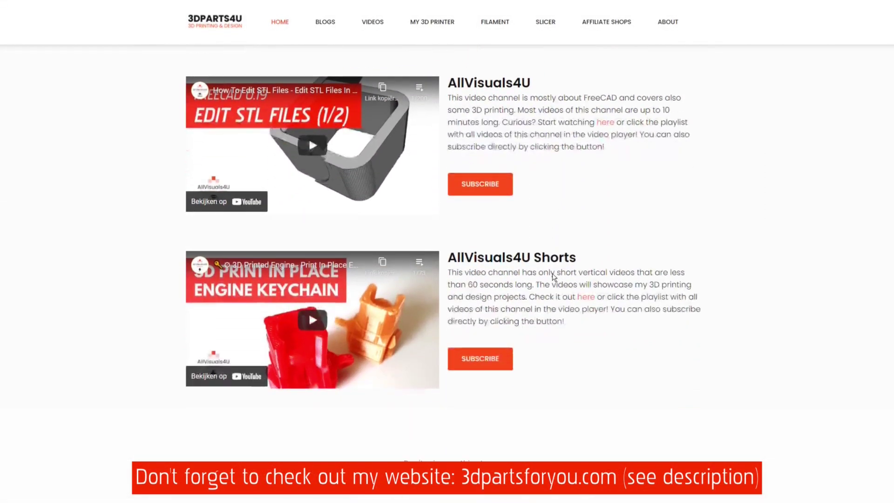
scroll(553, 277, down, 2)
scroll(553, 277, down, 2)
scroll(554, 278, down, 1)
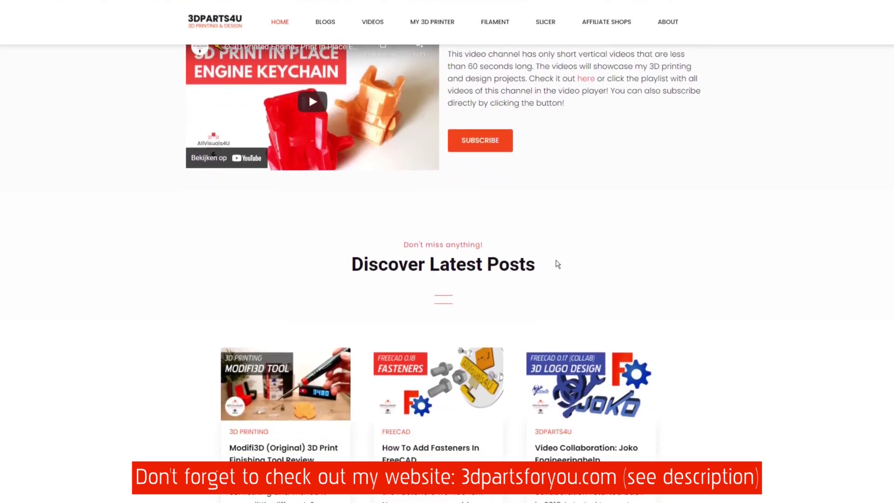